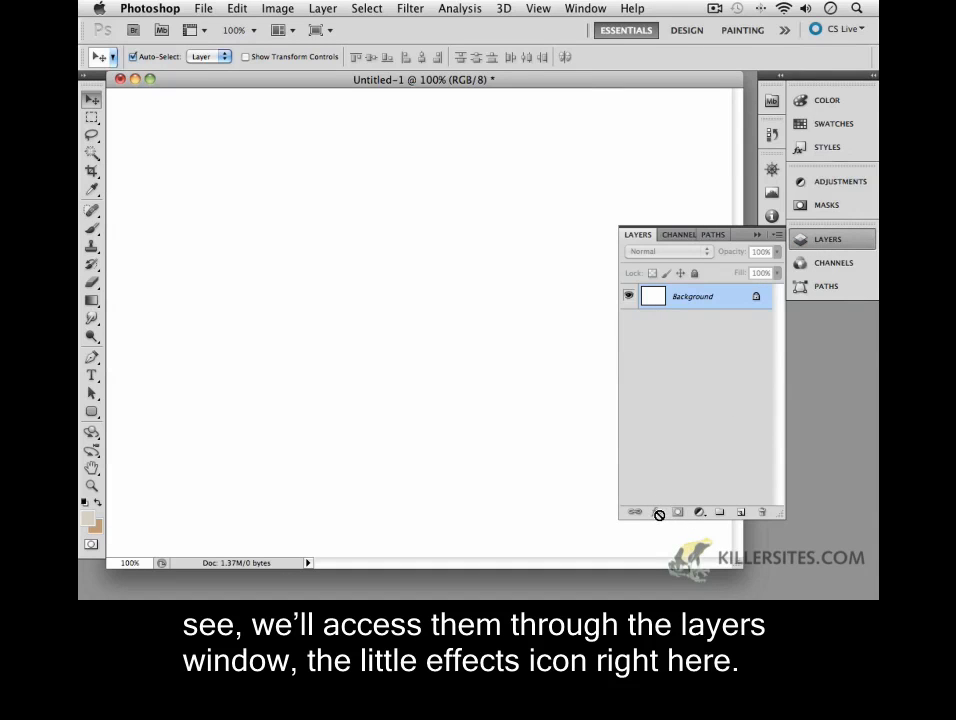
View the preset layer styles, and set the foreground color to a light beige-brown swatch.
click(843, 152)
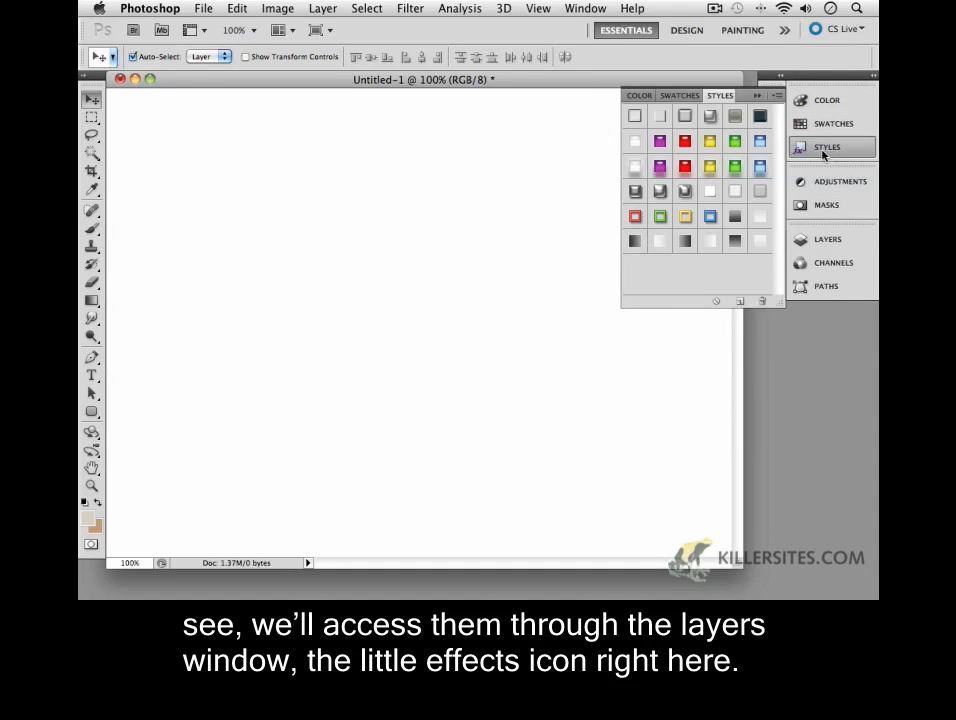
click(758, 96)
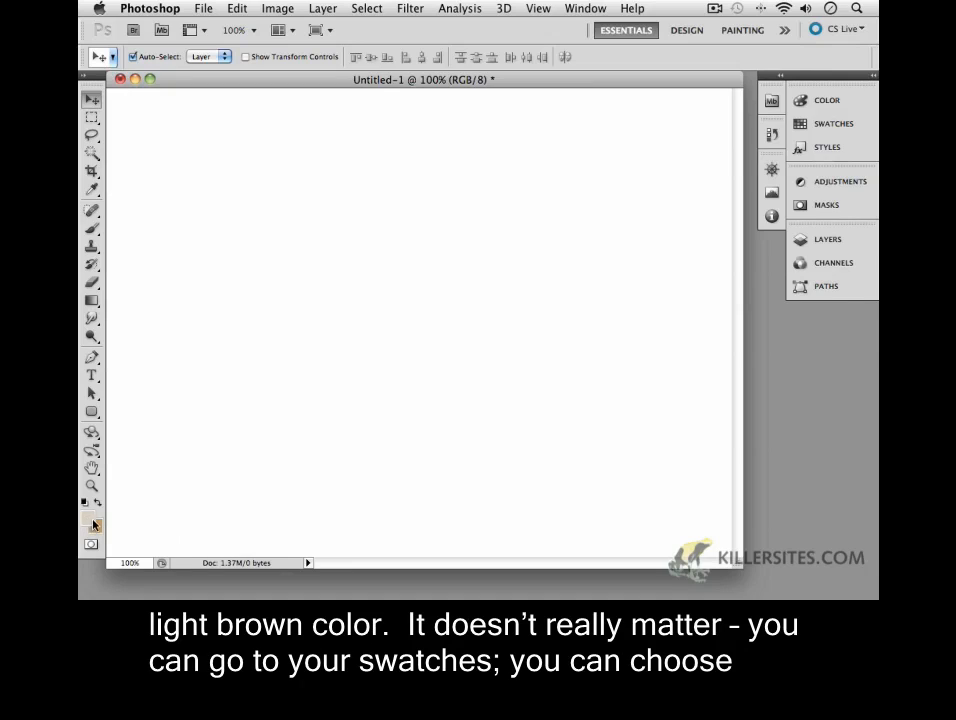
click(795, 126)
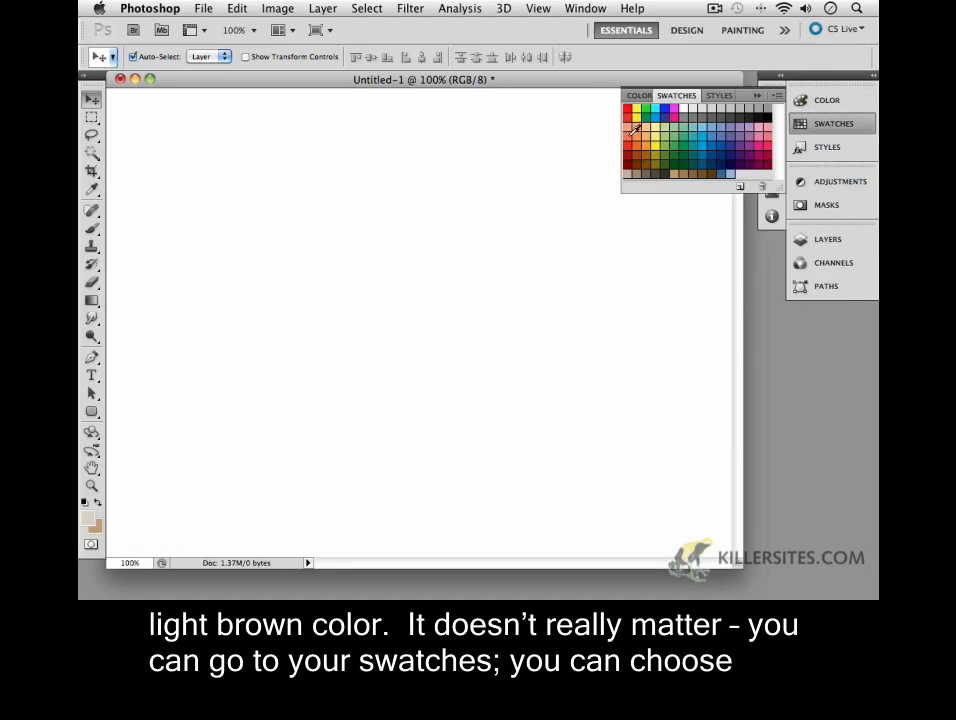
click(674, 174)
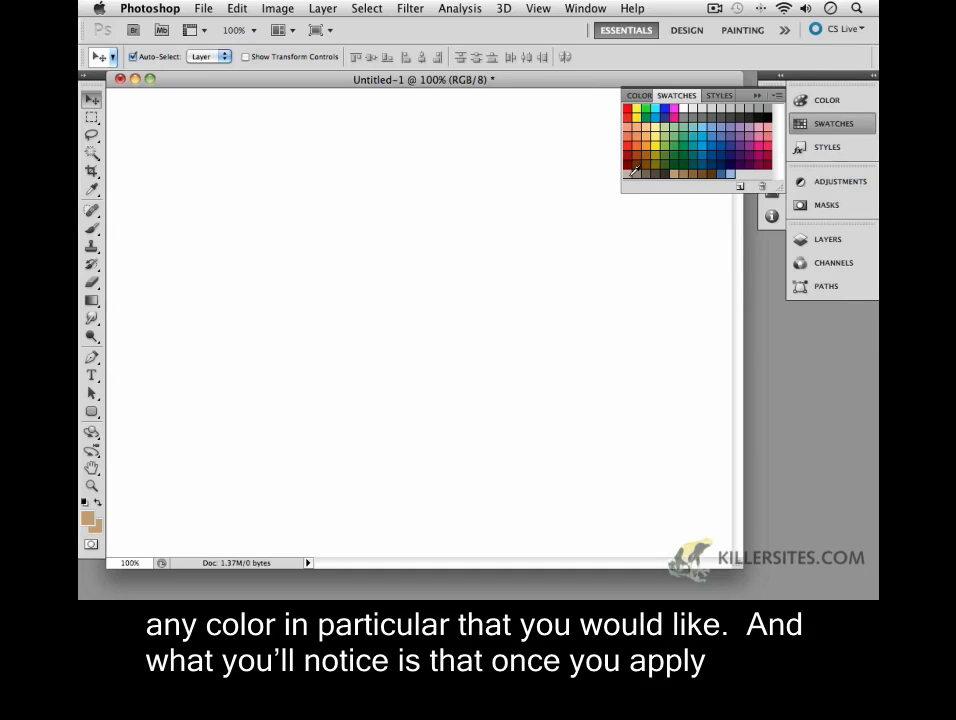
click(632, 172)
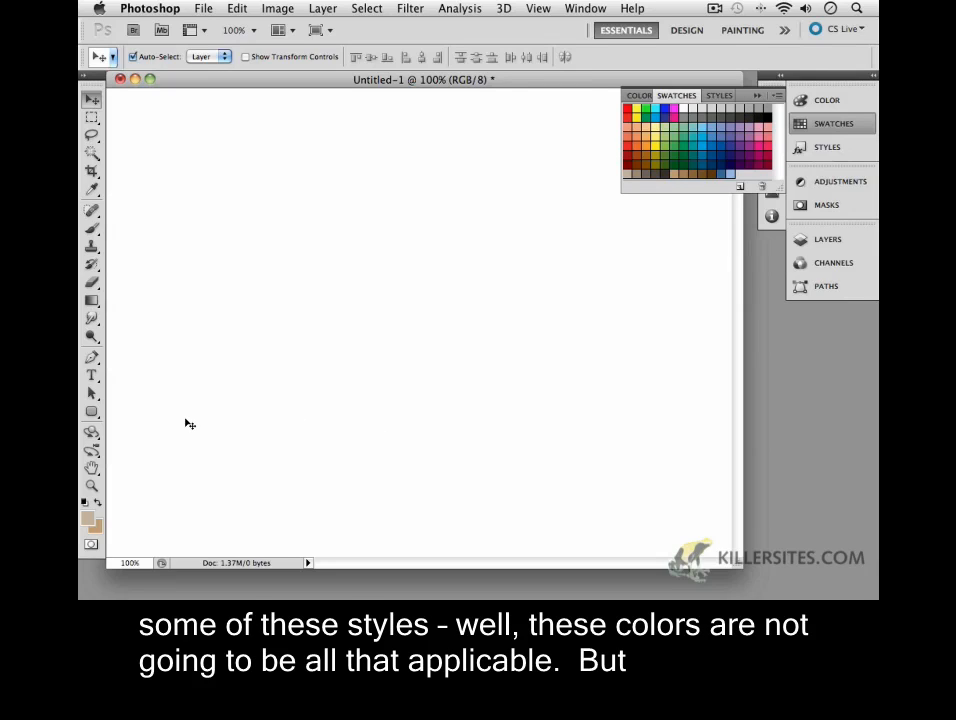
Draw a wide rounded rectangle with a 10 px corner radius as a shape layer in the canvas's upper-left area.
click(91, 411)
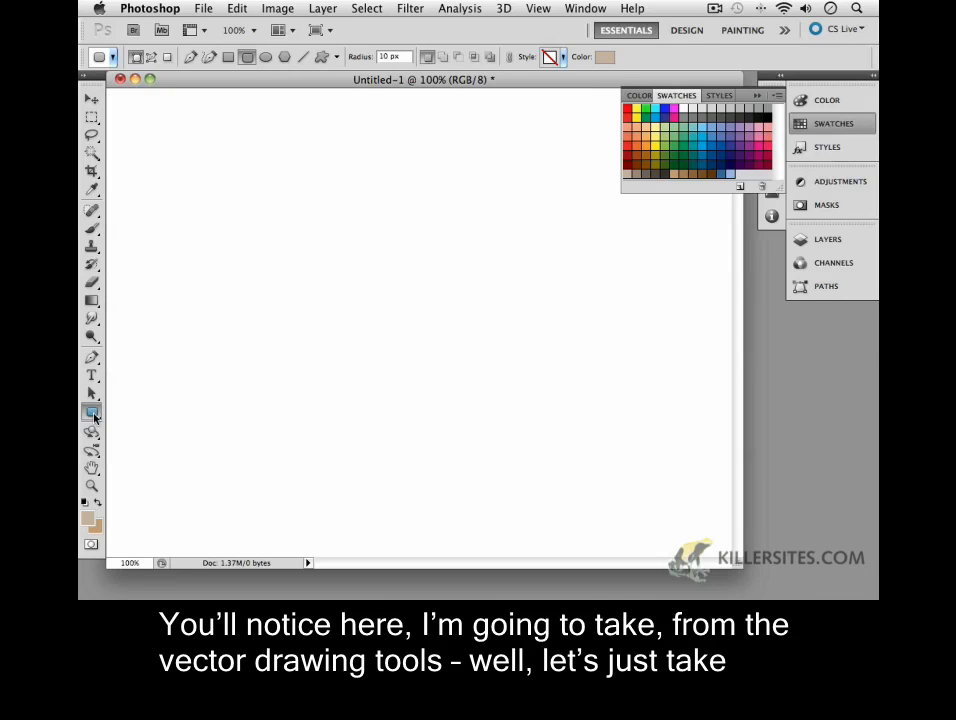
click(243, 57)
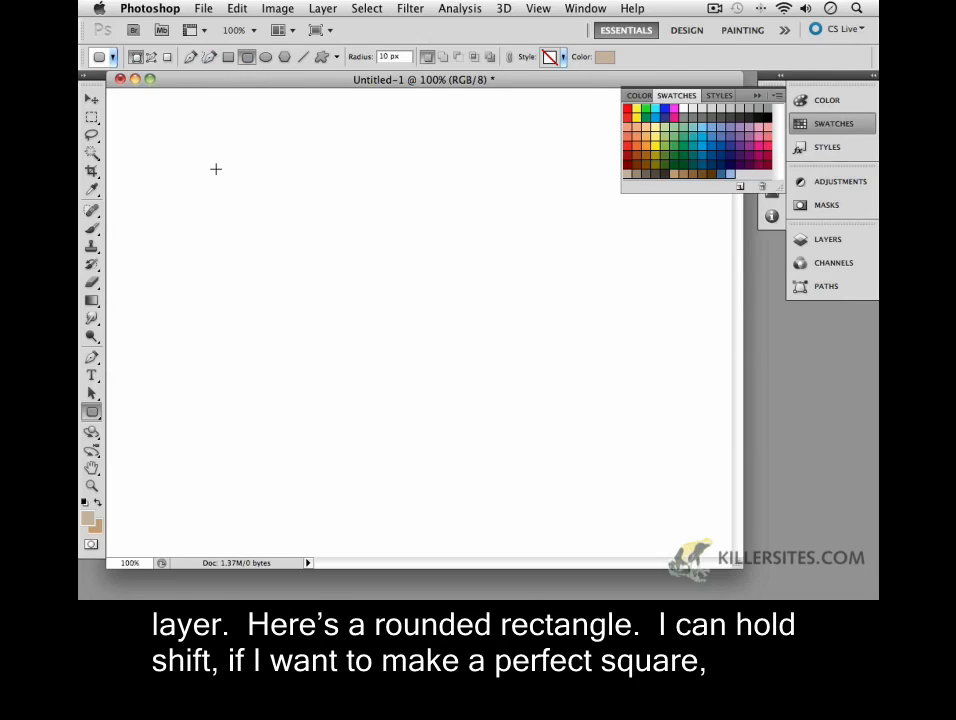
drag(207, 164, 372, 231)
key(shift)
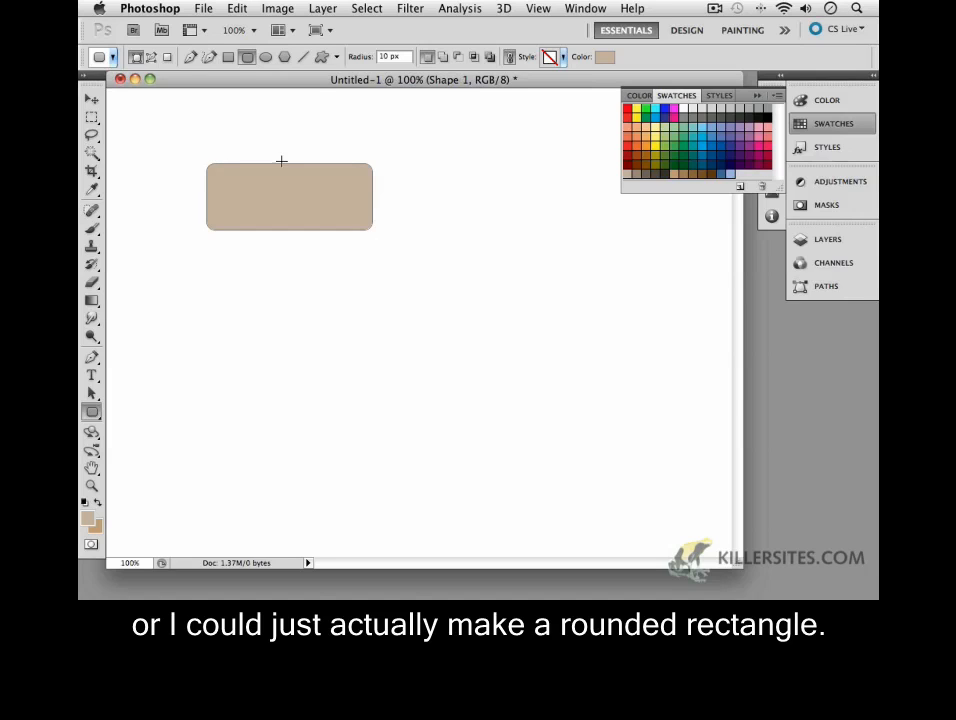
Show the layers and select the rounded rectangle's shape layer with the Move tool, hiding its path outline.
click(826, 241)
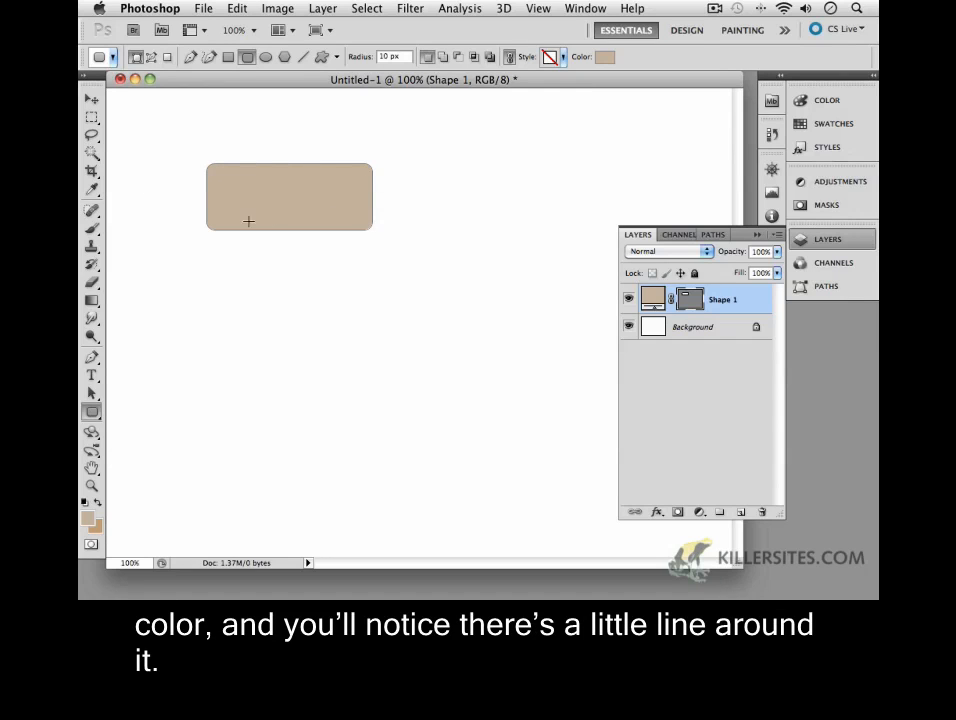
click(91, 99)
click(232, 131)
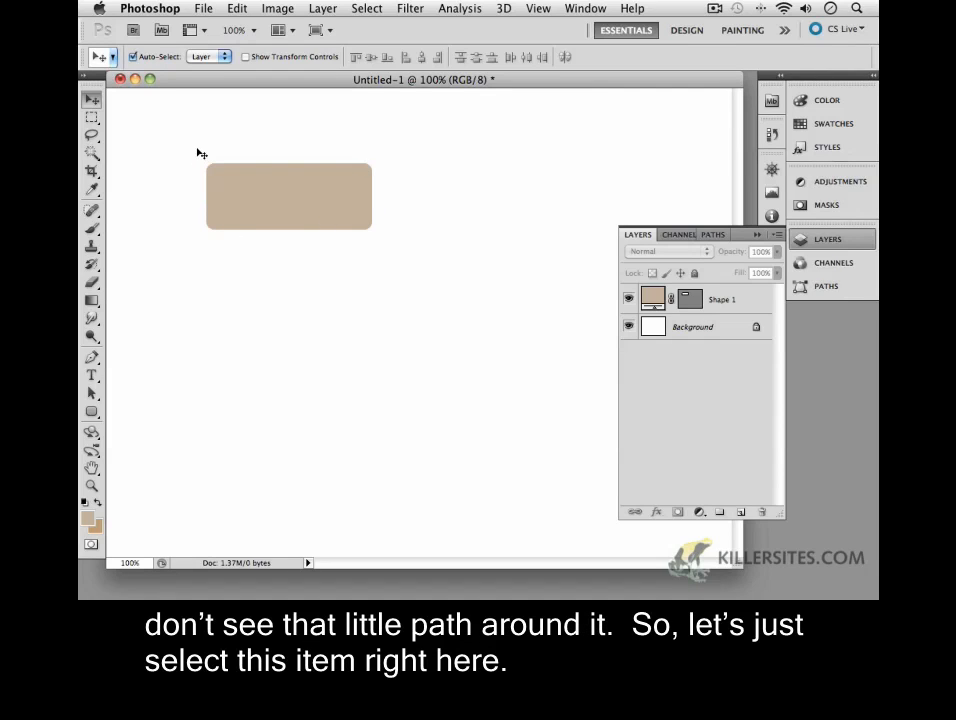
drag(198, 151, 237, 215)
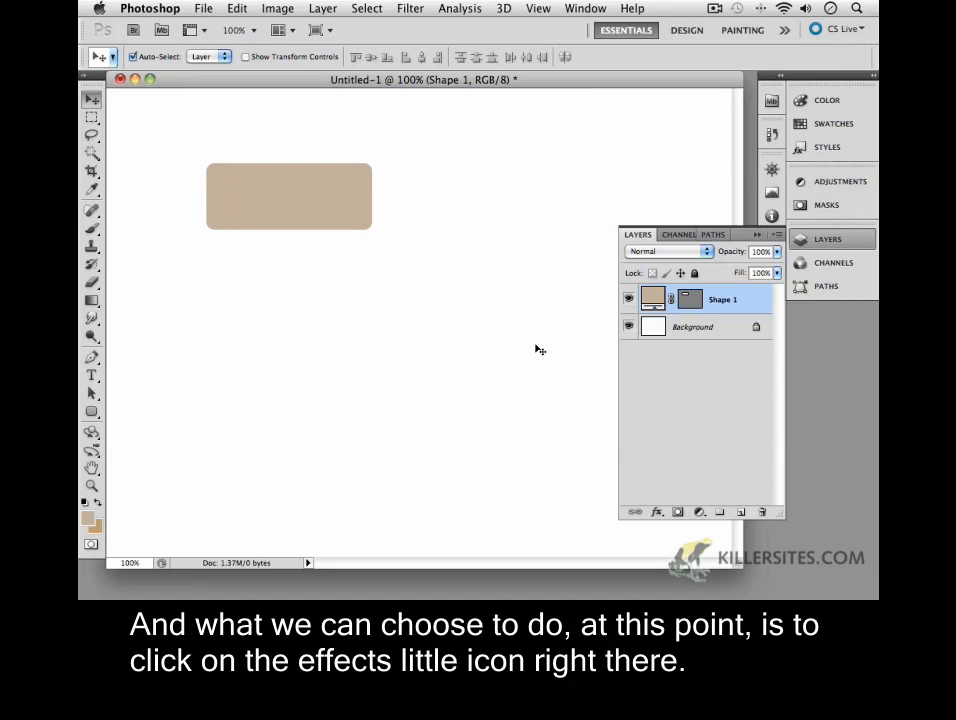
Add a Drop Shadow layer style to the rounded rectangle and move the settings dialog aside.
click(658, 513)
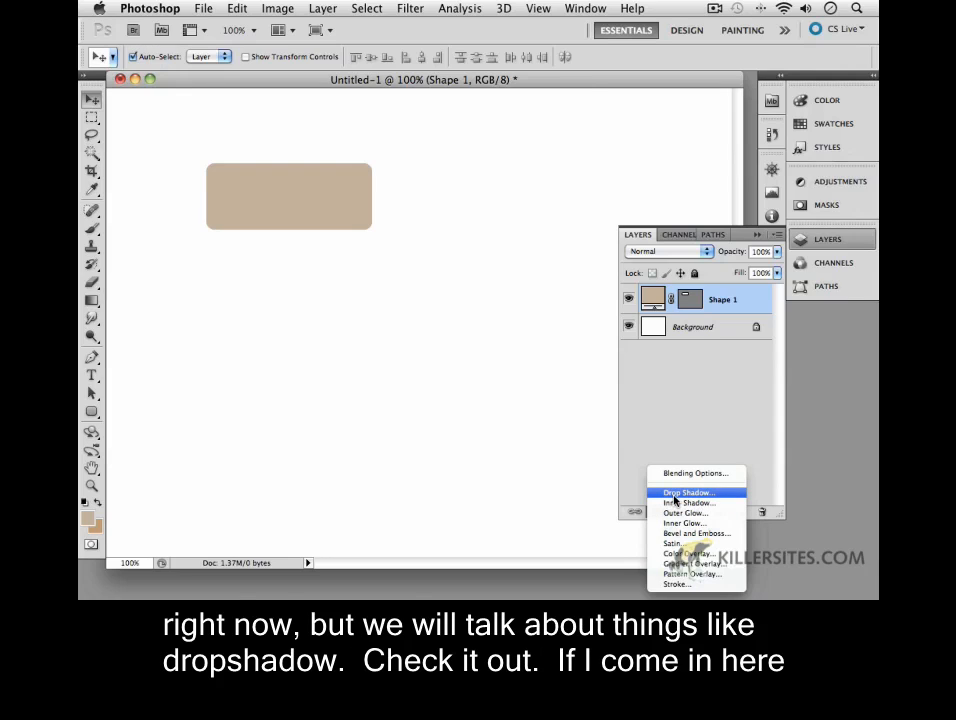
click(676, 493)
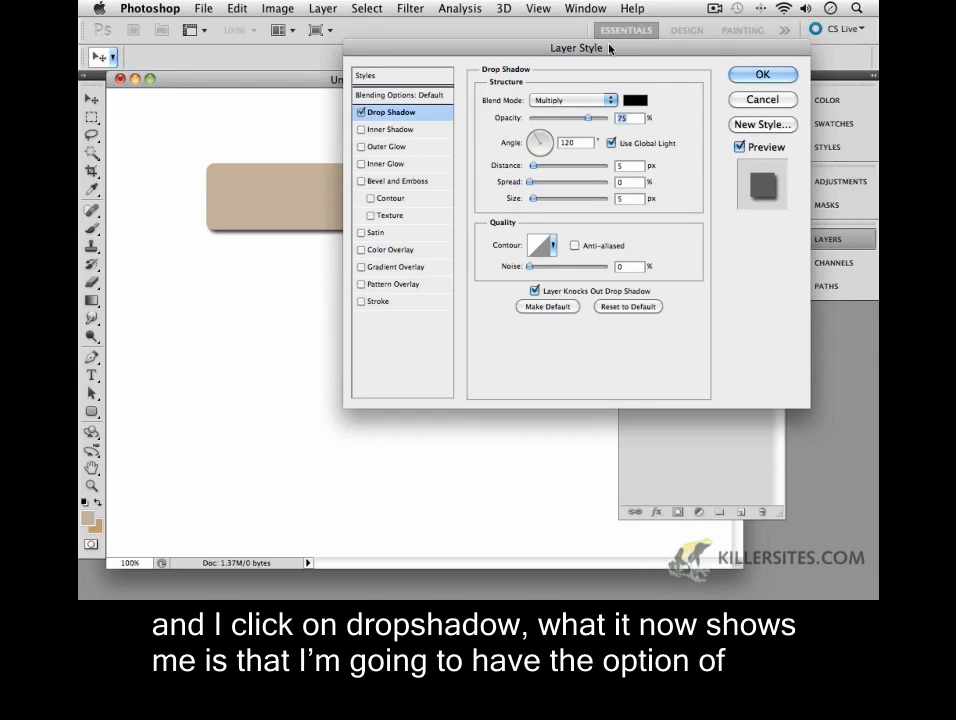
drag(608, 48, 504, 73)
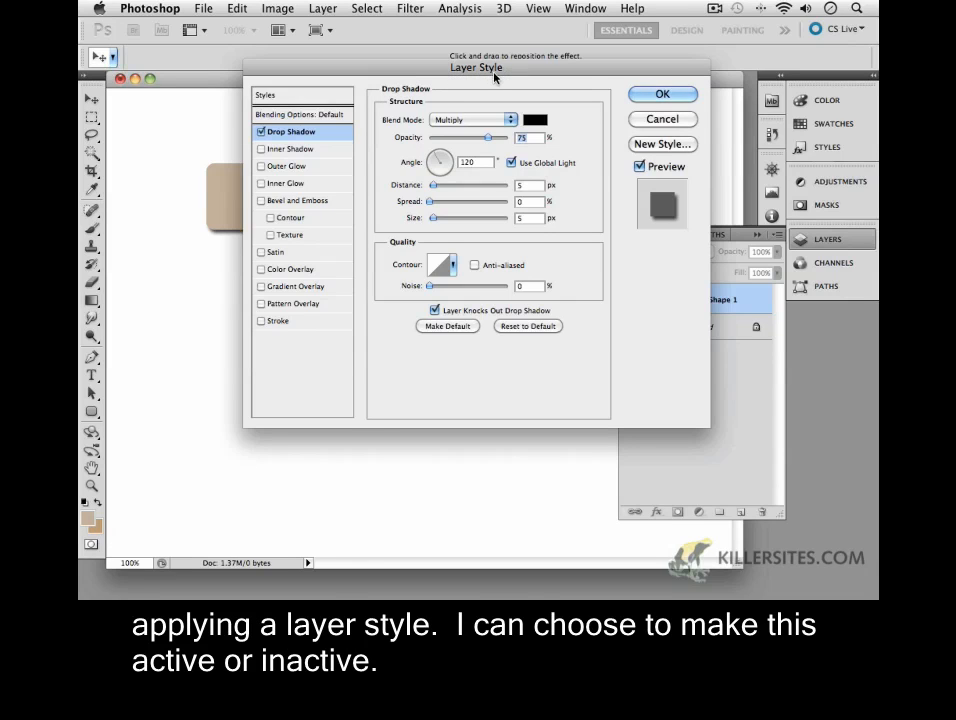
Toggle the drop shadow and the preview off and on to compare the rectangle with and without the effect.
click(261, 132)
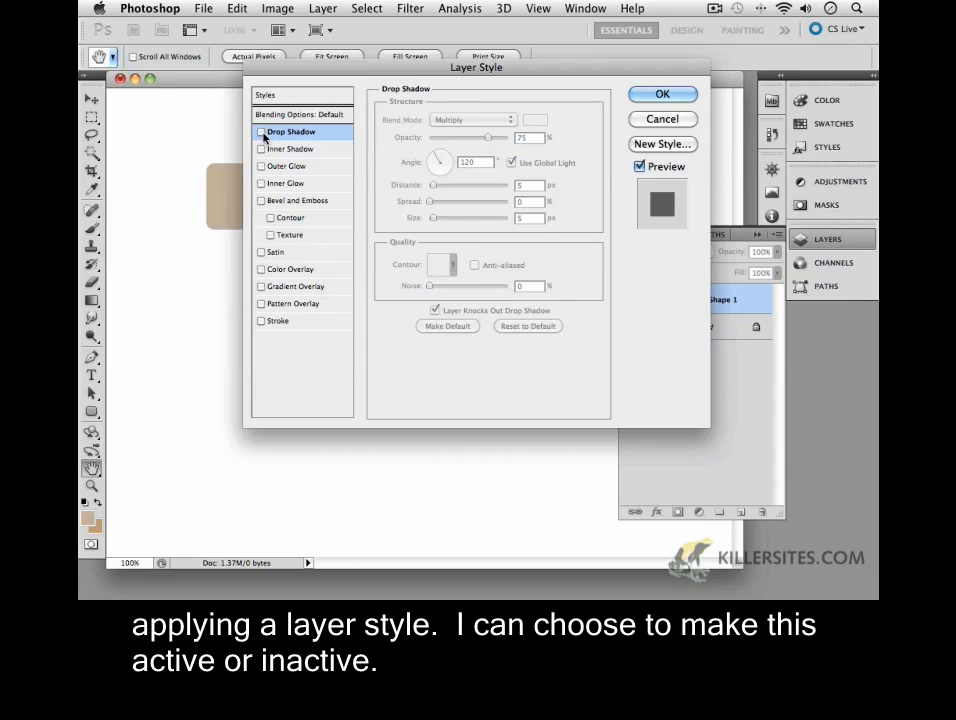
click(262, 133)
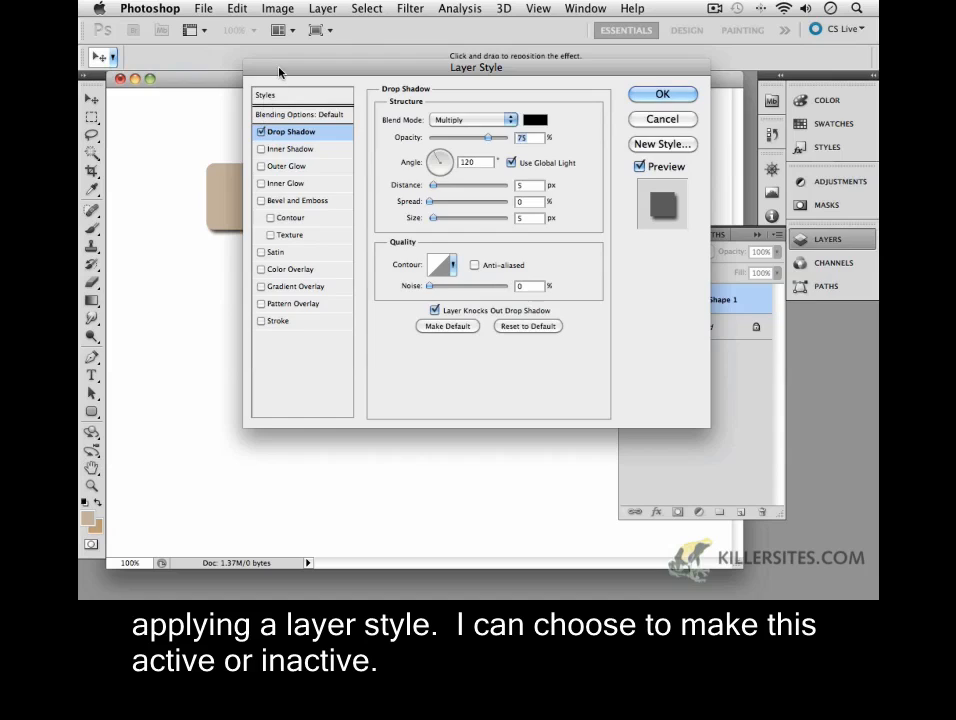
drag(279, 72, 427, 73)
click(410, 134)
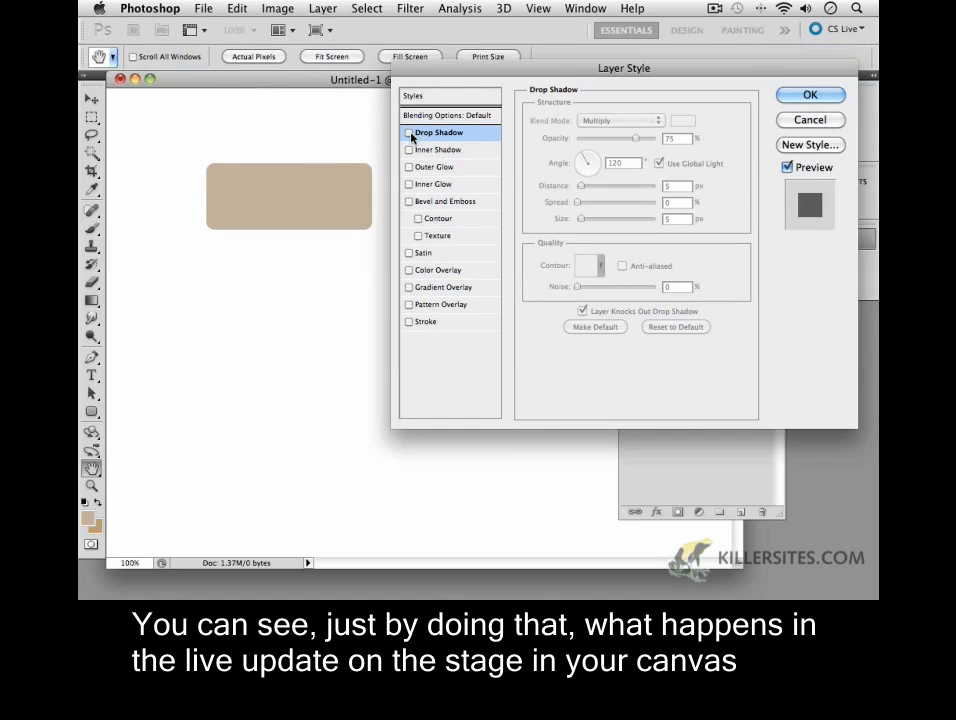
click(409, 133)
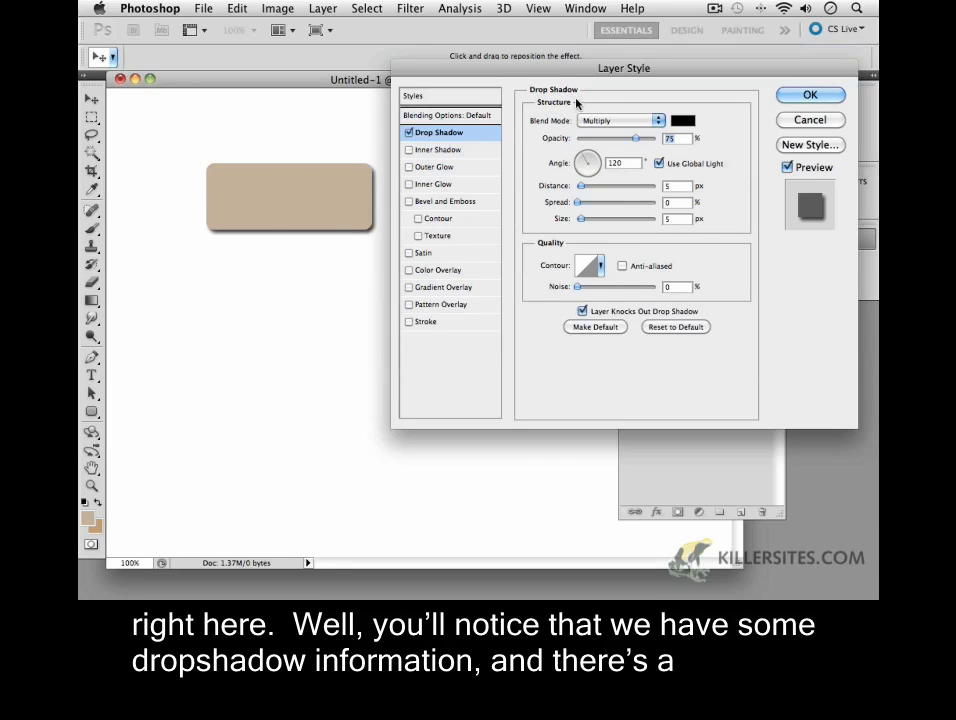
click(789, 168)
click(789, 168)
click(789, 168)
click(789, 168)
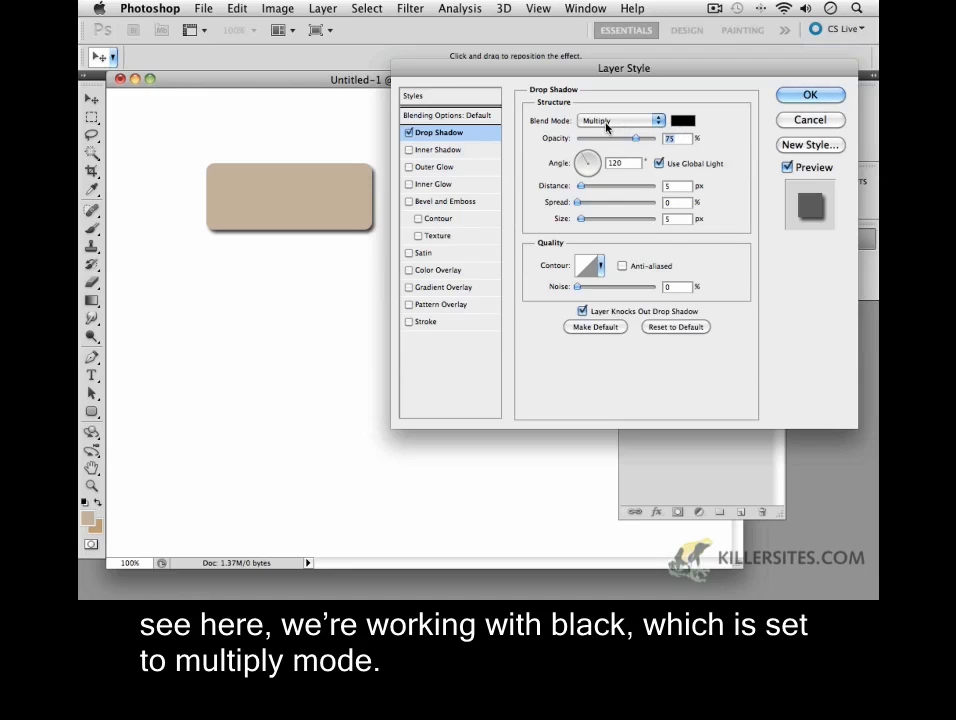
Try the Normal blend mode with 43% opacity on the drop shadow, and return the blend mode to Multiply.
click(607, 126)
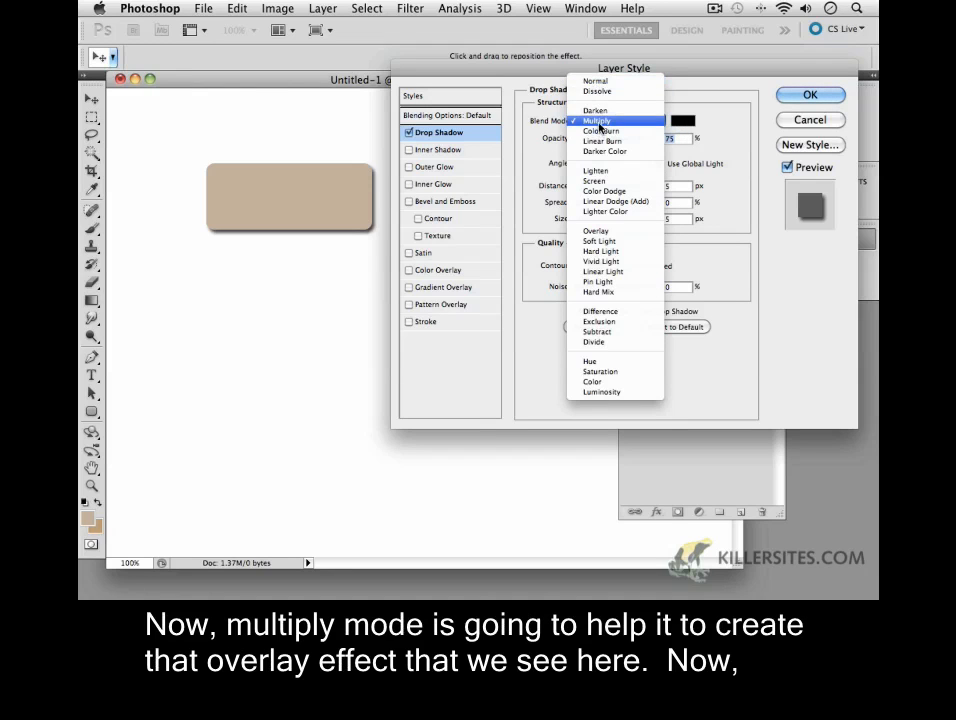
click(598, 122)
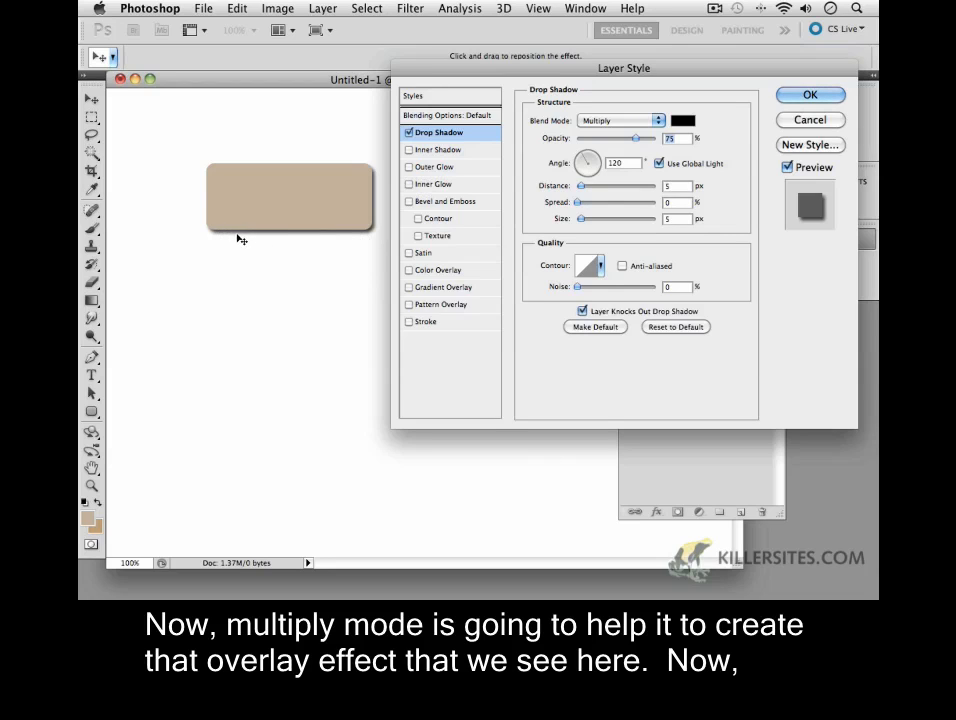
click(607, 121)
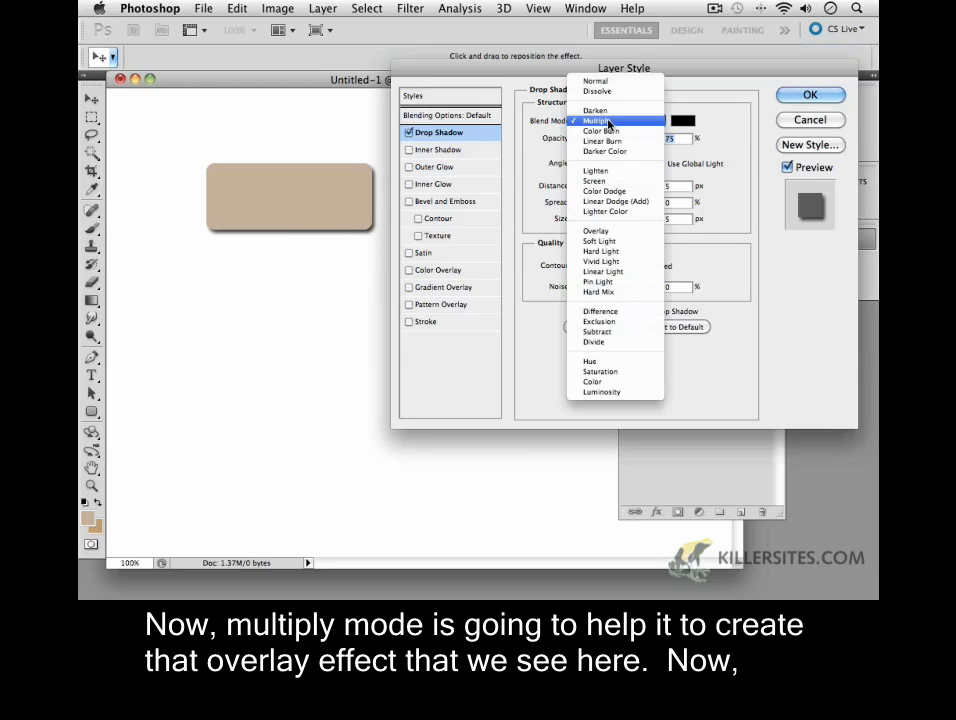
click(596, 81)
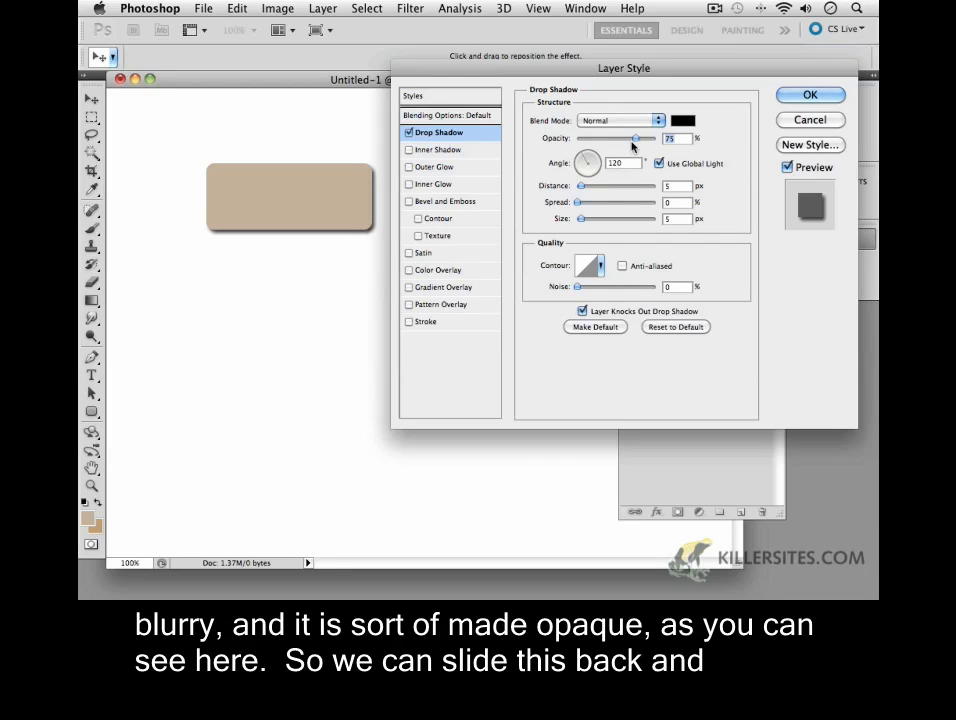
drag(637, 138, 611, 140)
click(623, 121)
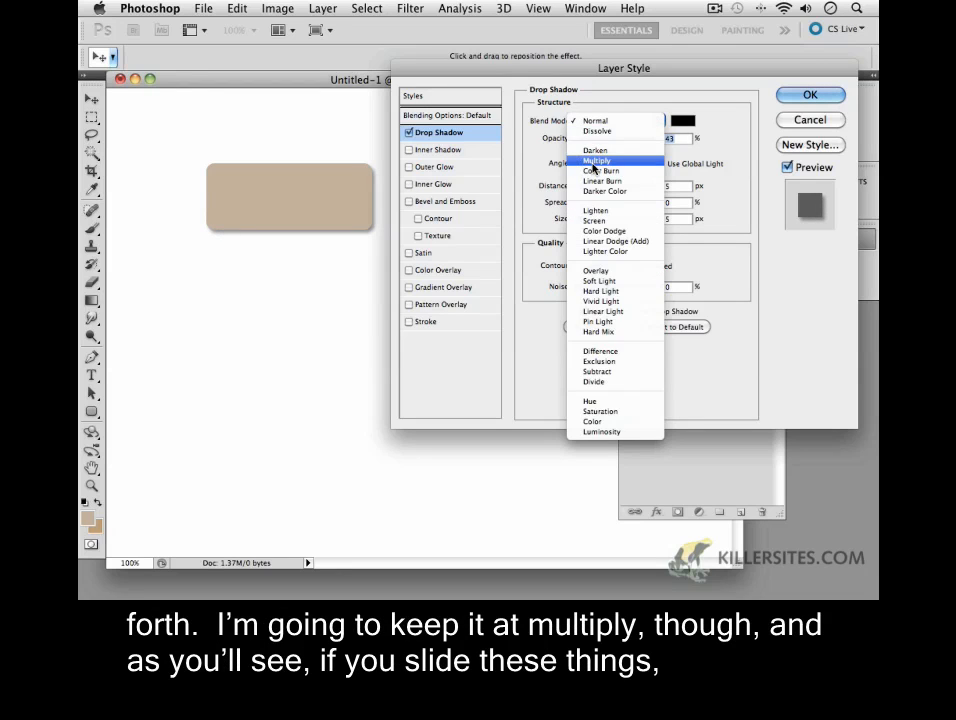
click(598, 161)
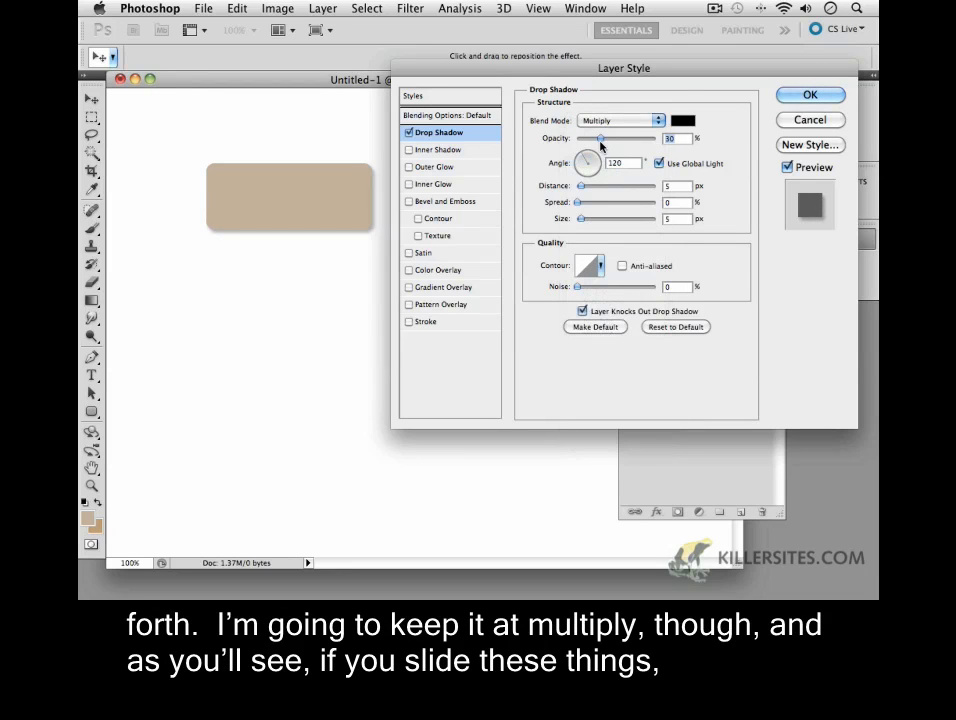
Set the drop shadow's opacity to 37%.
mouse_move(612, 143)
mouse_down()
mouse_move(590, 150)
mouse_move(607, 152)
mouse_up()
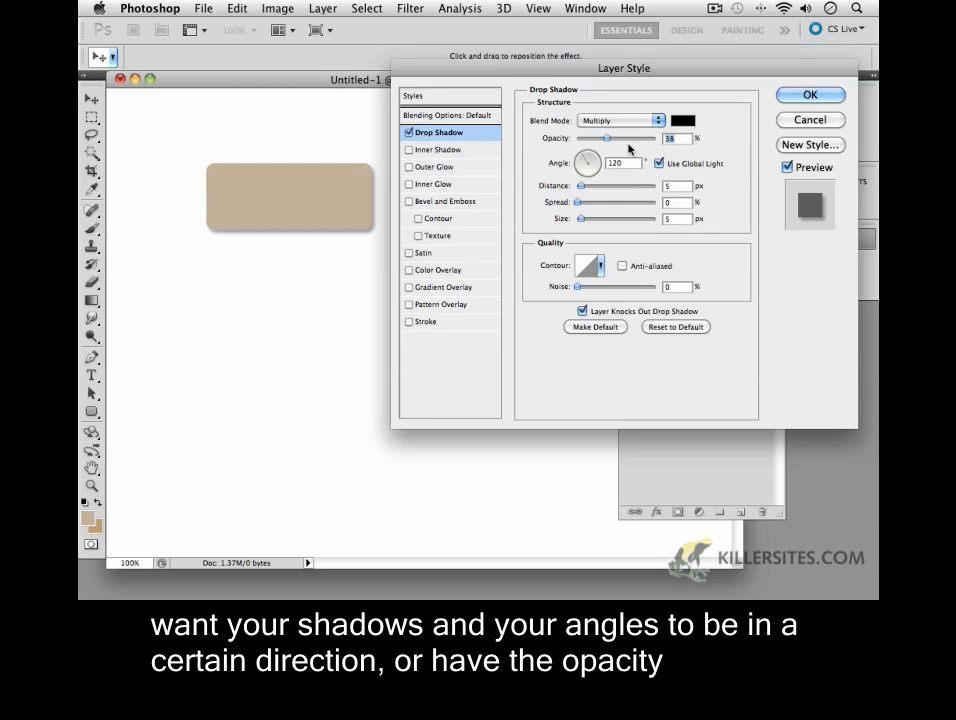
mouse_move(612, 145)
mouse_down()
mouse_move(627, 146)
mouse_move(615, 149)
mouse_up()
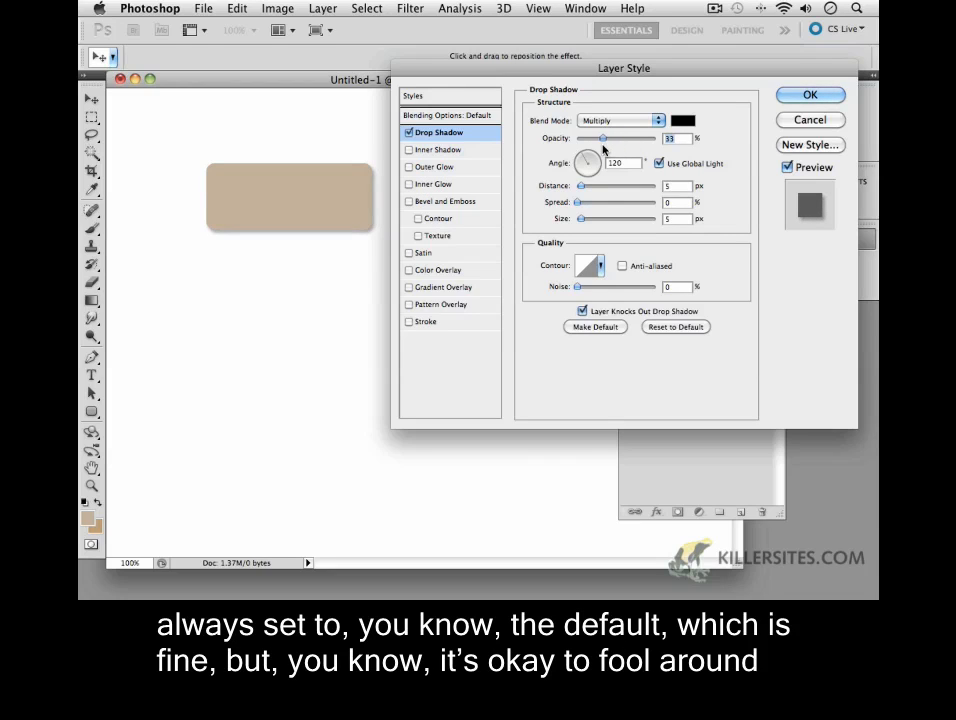
drag(602, 145, 607, 145)
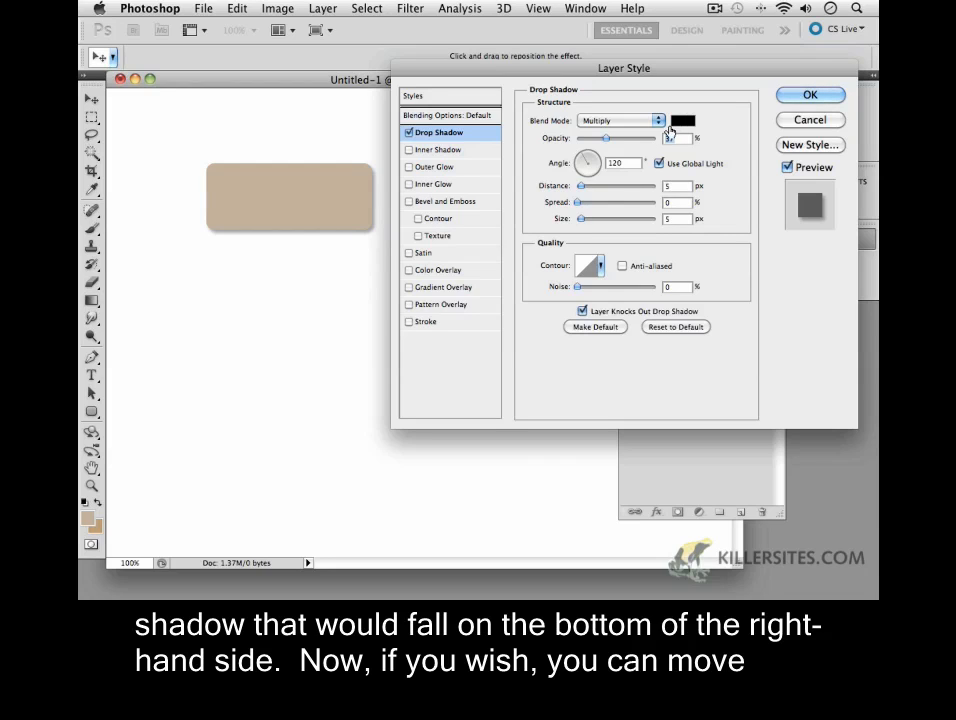
Try drop shadow light angles of 47° and 90°, and set the angle to 48°.
click(590, 160)
drag(590, 160, 597, 160)
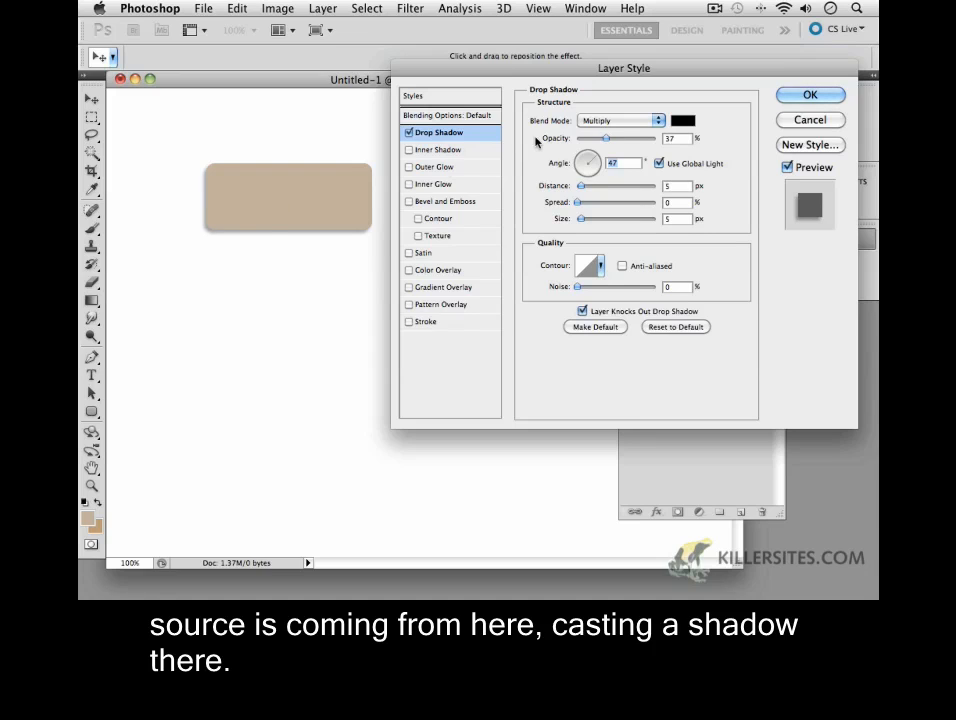
drag(591, 160, 589, 157)
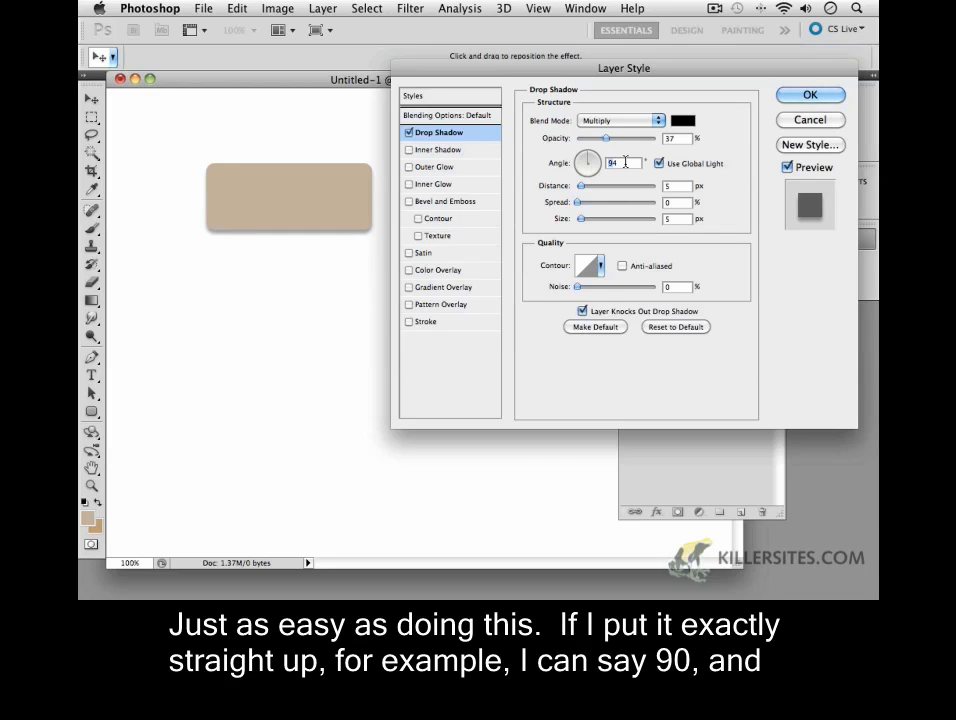
text(90)
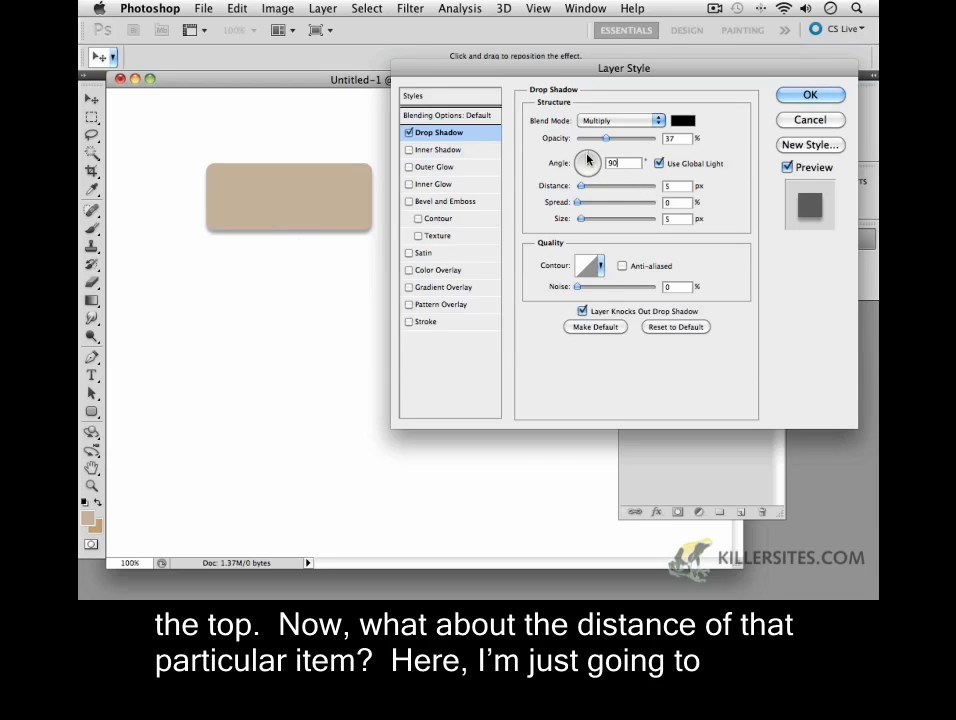
drag(588, 157, 595, 157)
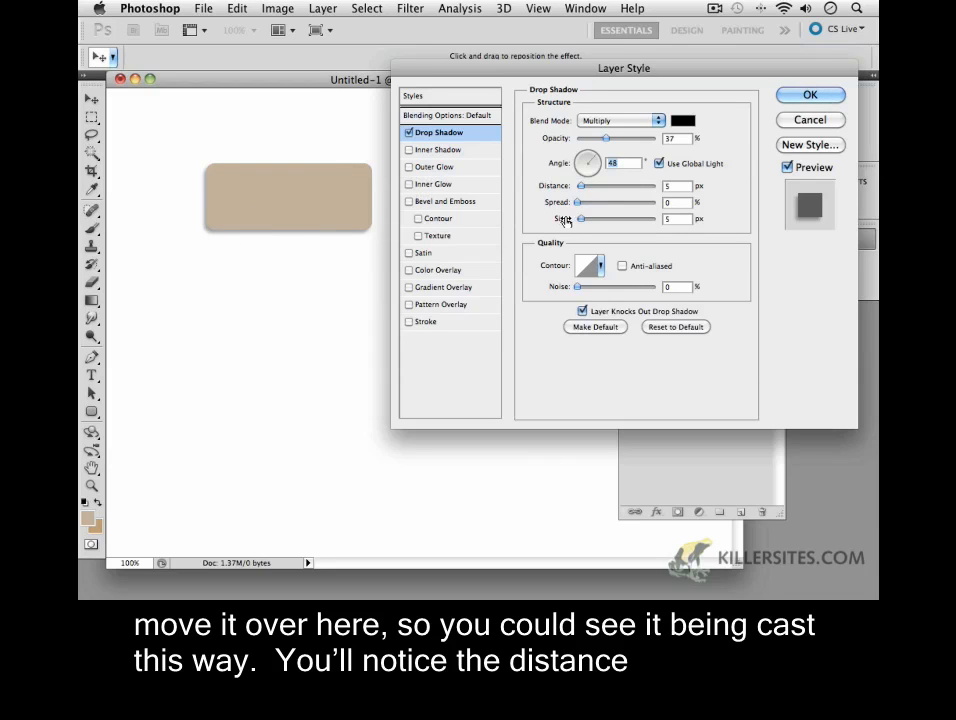
Try exaggerated drop shadow distances of 44 px and 87 px, and set the distance to 4 px.
drag(581, 190, 612, 195)
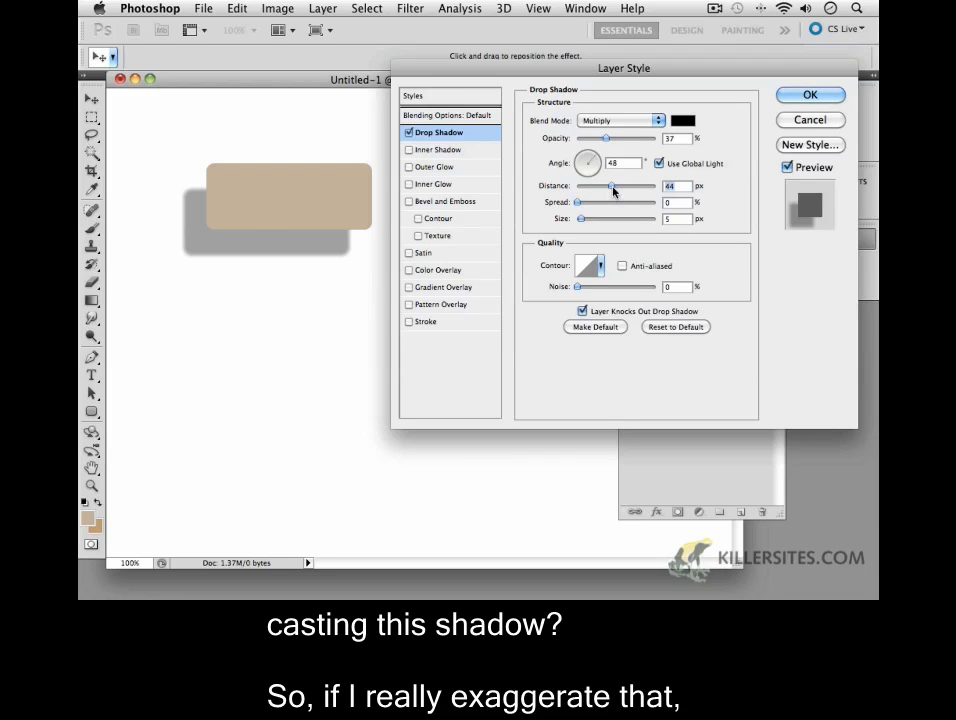
mouse_move(615, 189)
mouse_down()
mouse_move(655, 189)
mouse_move(630, 190)
mouse_up()
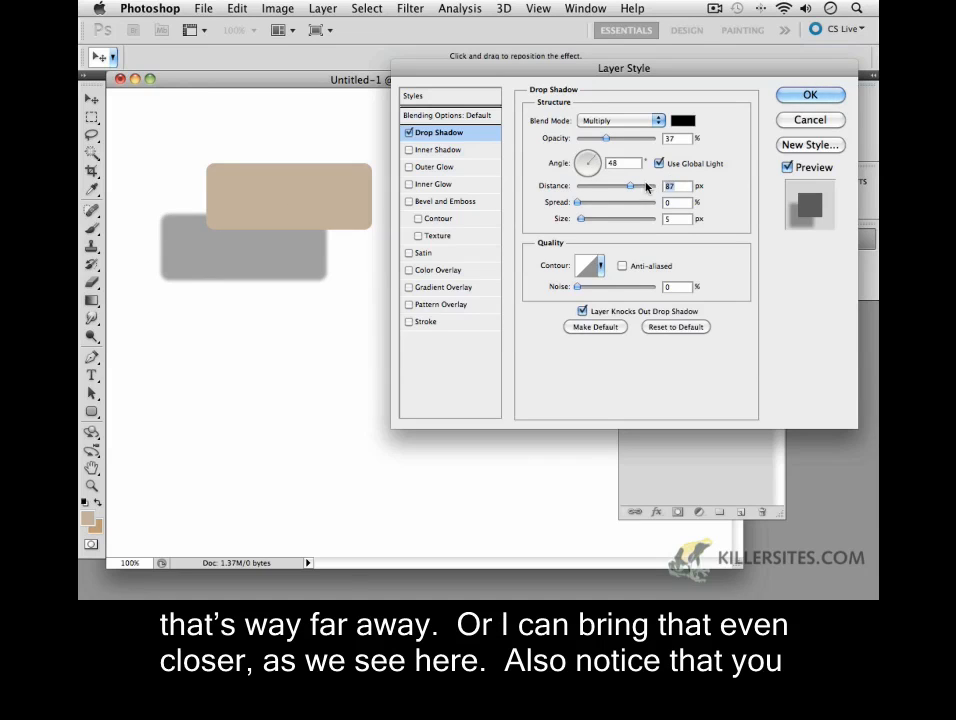
drag(632, 188, 580, 201)
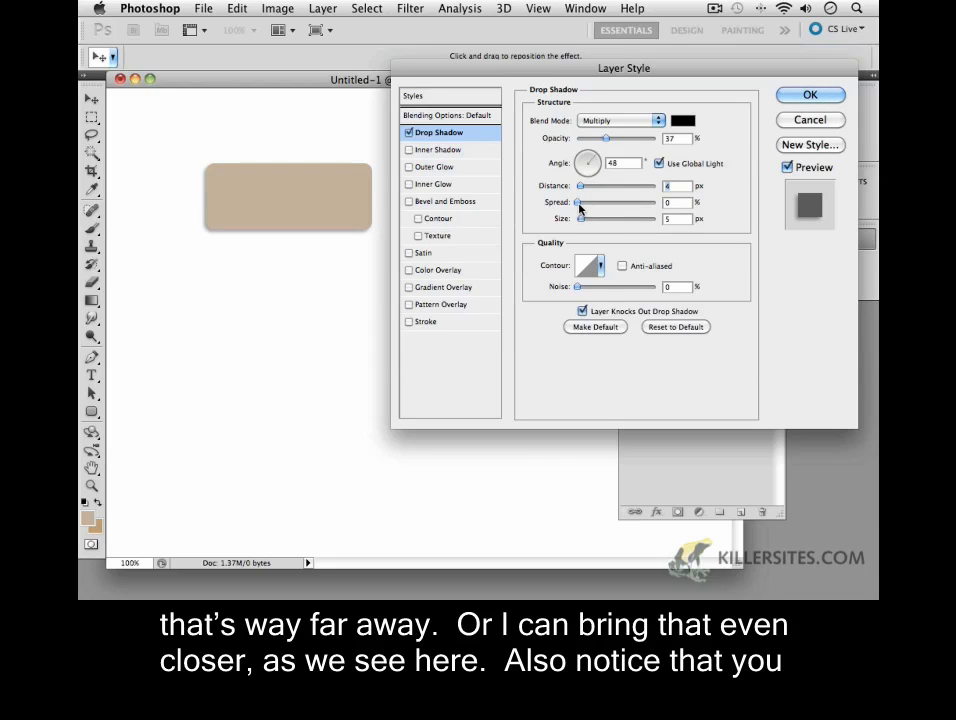
Try drop shadow spreads of 6% and 92% with the distance at 17 px, and return the spread to 0%.
mouse_move(579, 203)
mouse_down()
mouse_move(643, 208)
mouse_move(565, 210)
mouse_move(643, 204)
mouse_move(583, 207)
mouse_up()
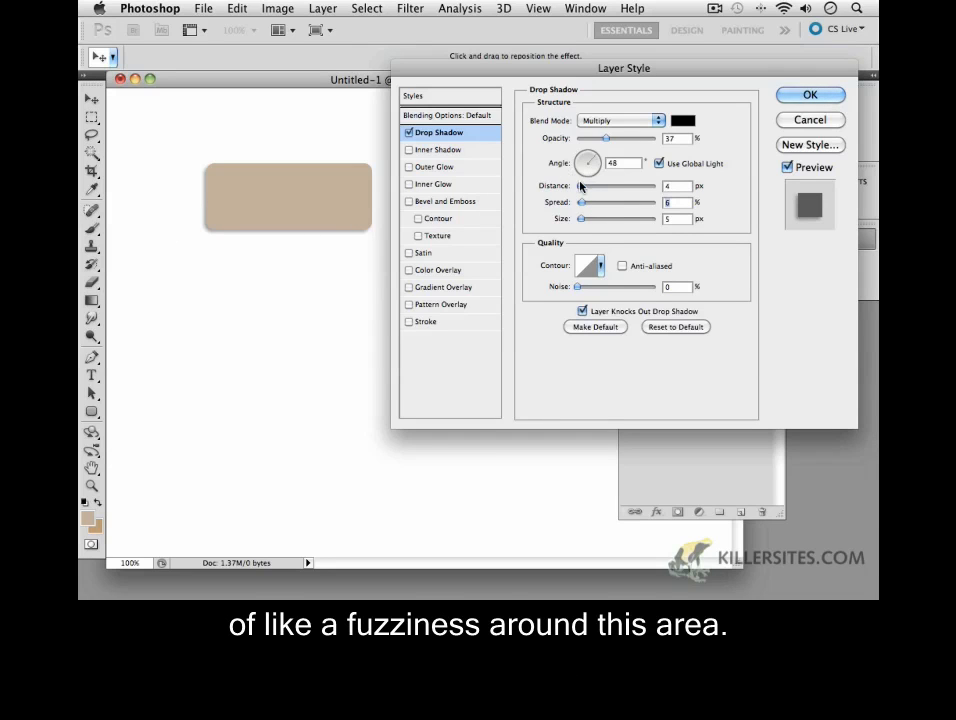
drag(580, 187, 652, 208)
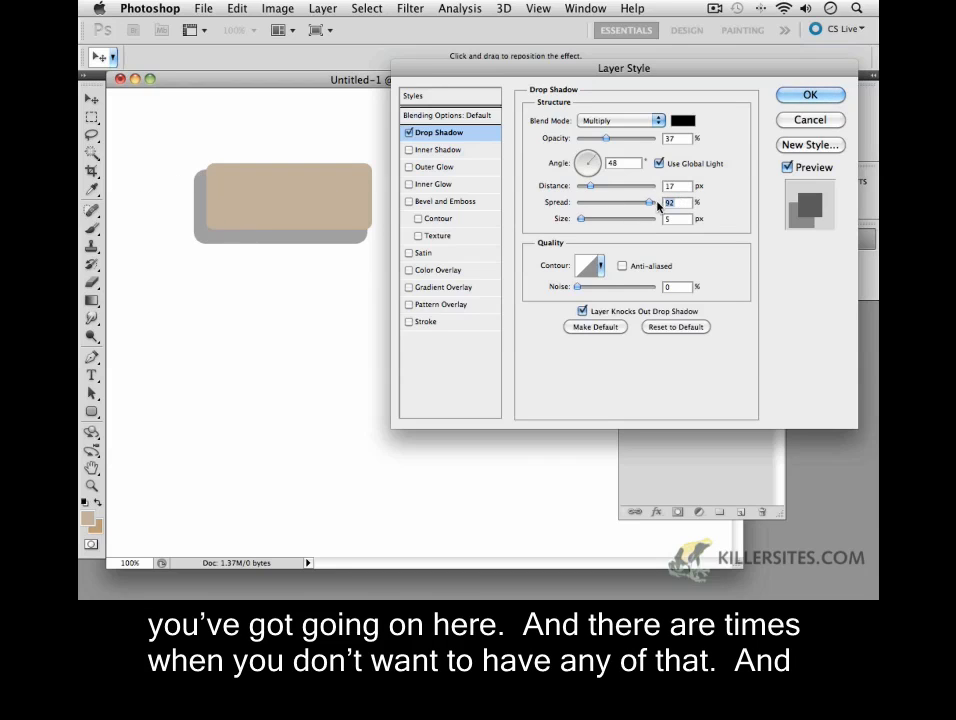
drag(658, 206, 578, 204)
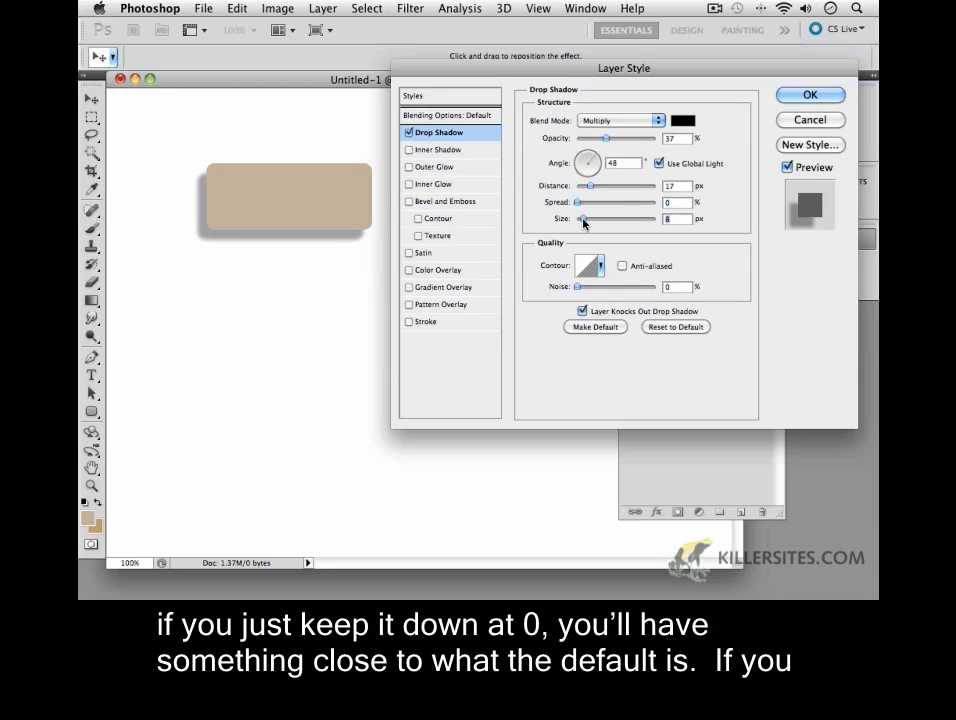
Try a softer drop shadow size of 24 px, and set the size to 0 px.
mouse_move(582, 222)
mouse_down()
mouse_move(594, 223)
mouse_move(575, 229)
mouse_move(589, 233)
mouse_up()
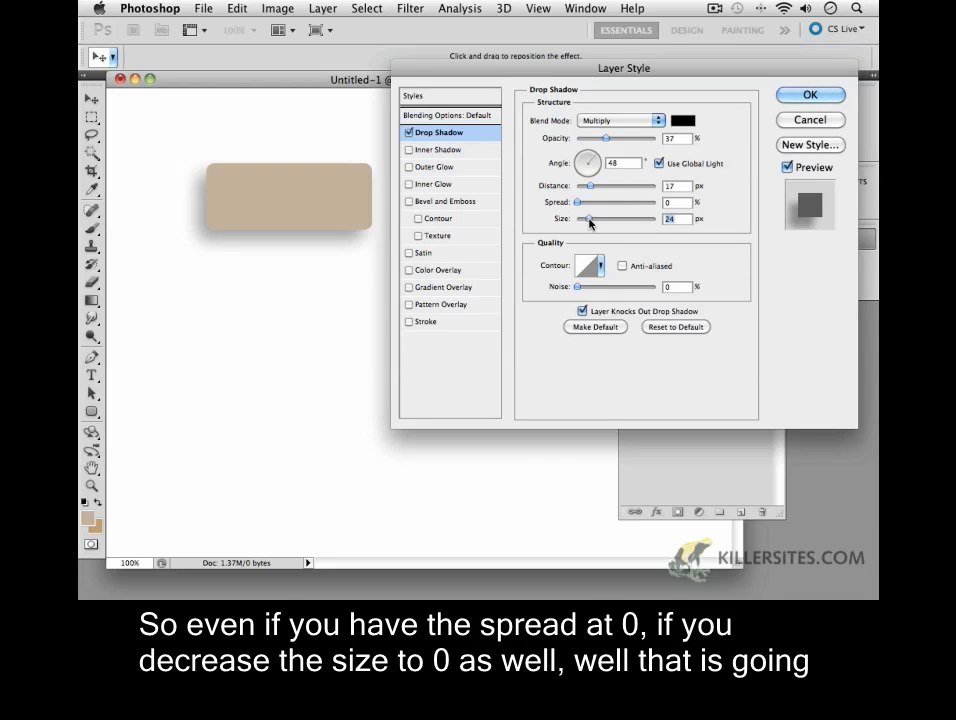
drag(588, 221, 552, 228)
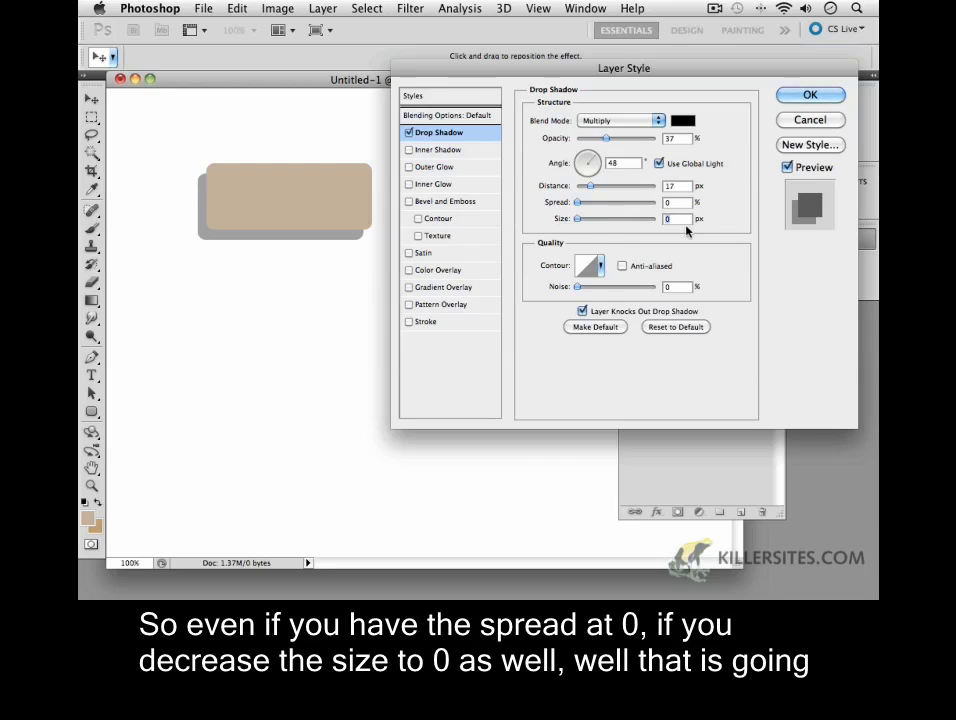
Try a 4 px drop shadow distance with a 90° light angle, and set the distance to 10 px.
drag(590, 187, 581, 189)
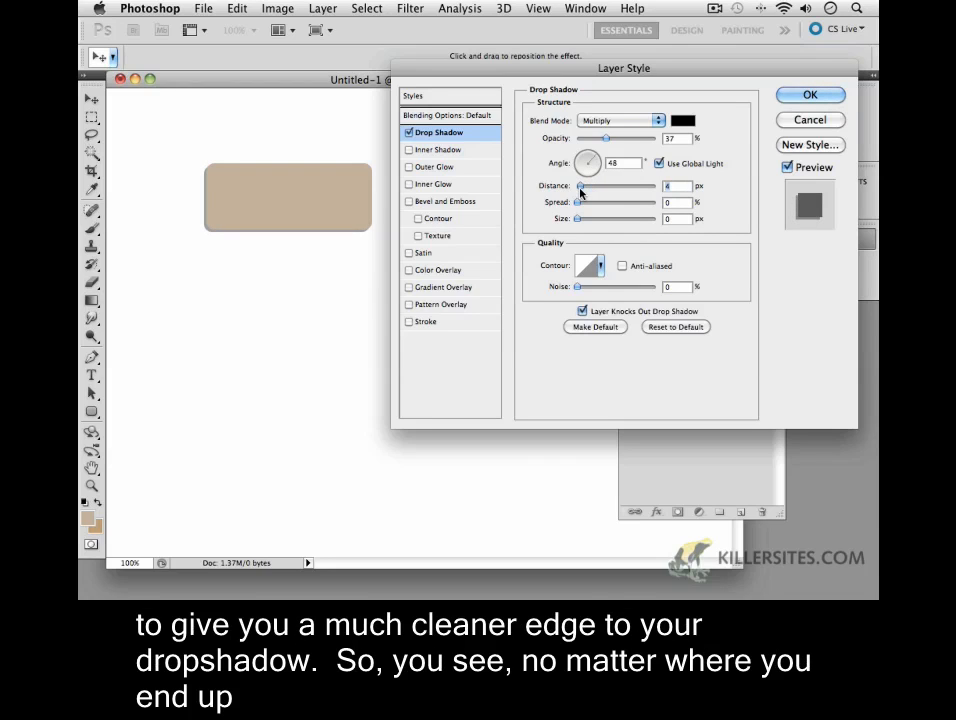
drag(591, 161, 587, 160)
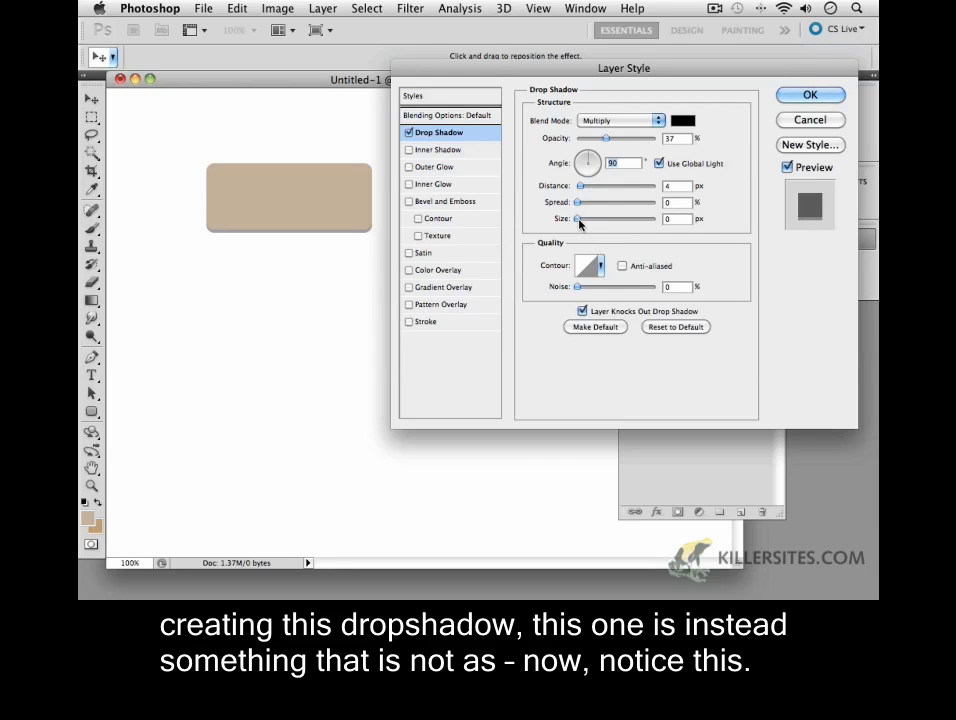
drag(580, 192, 585, 188)
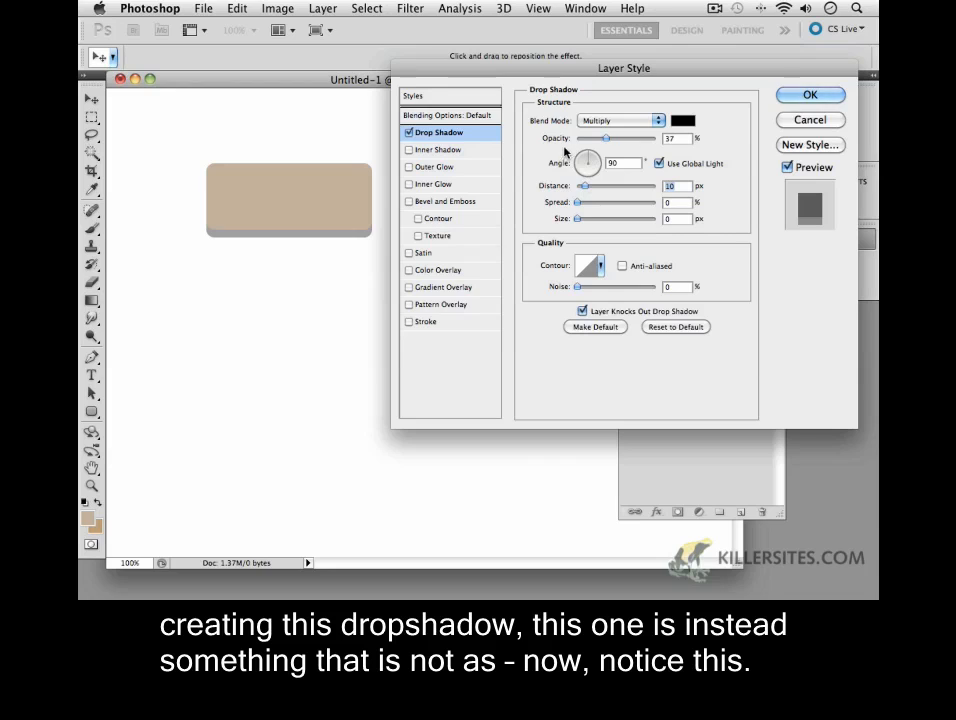
Set the drop shadow's opacity to 77% and its light angle to 36°, and apply the layer style.
mouse_move(606, 138)
mouse_down()
mouse_move(659, 150)
mouse_move(594, 156)
mouse_up()
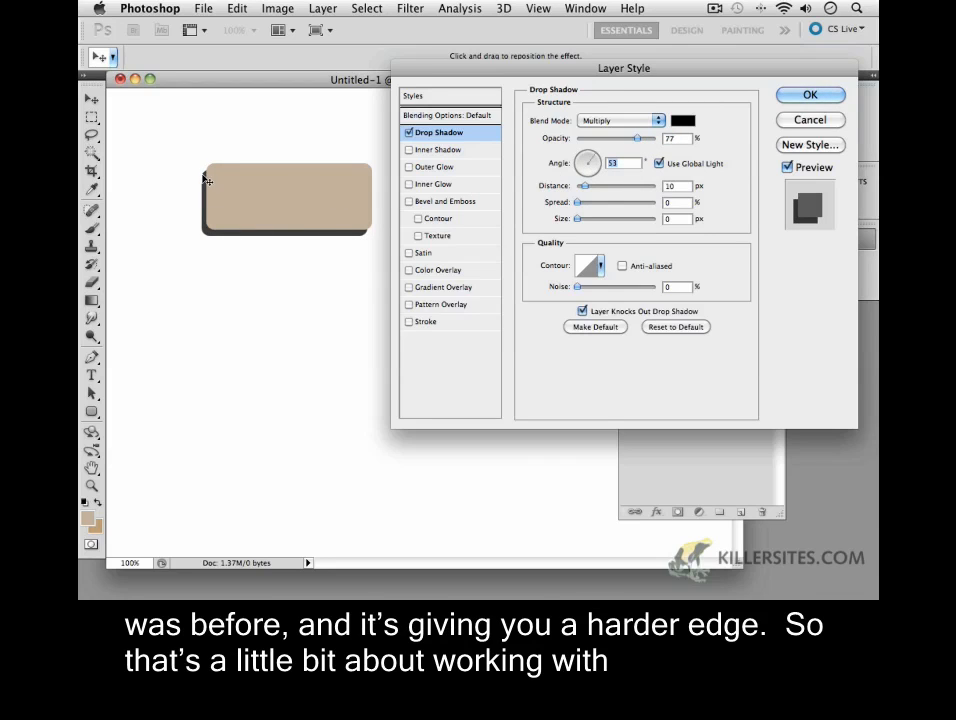
drag(601, 166, 596, 160)
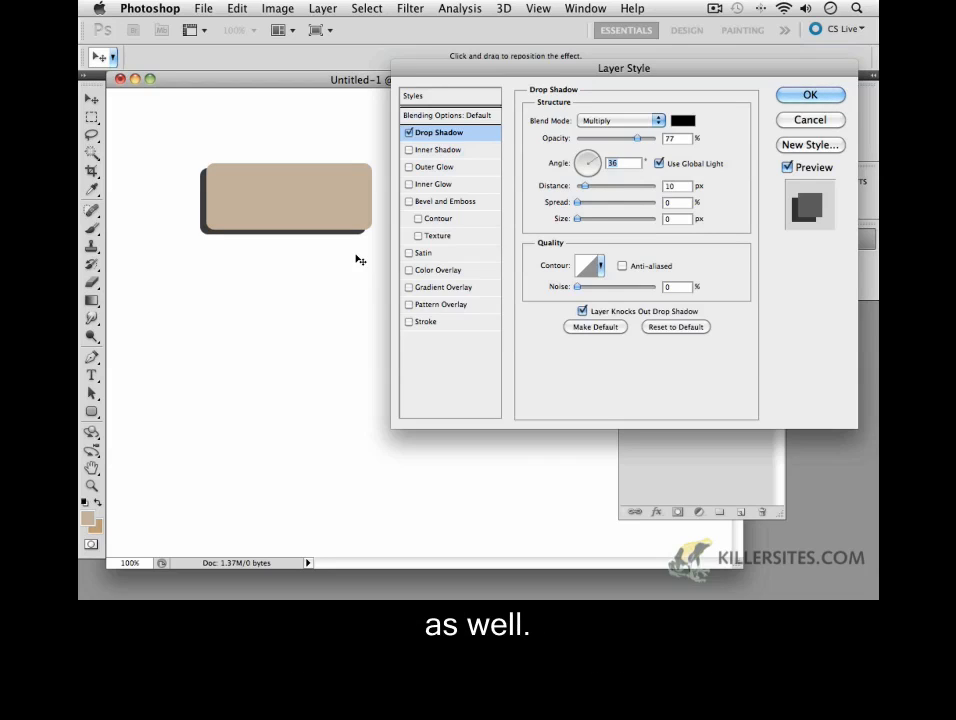
click(792, 100)
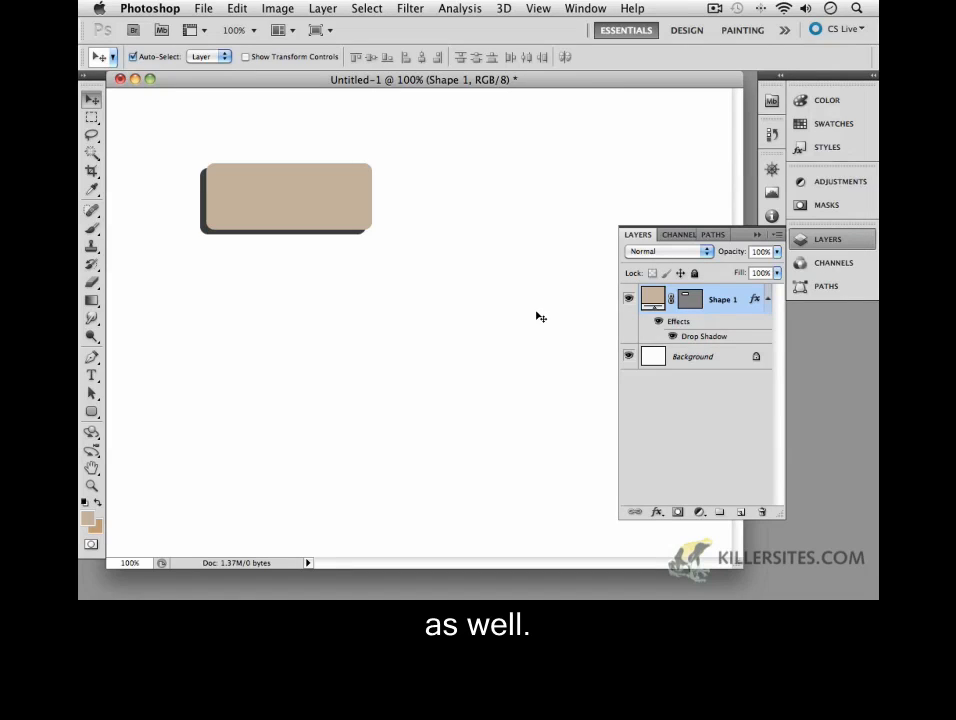